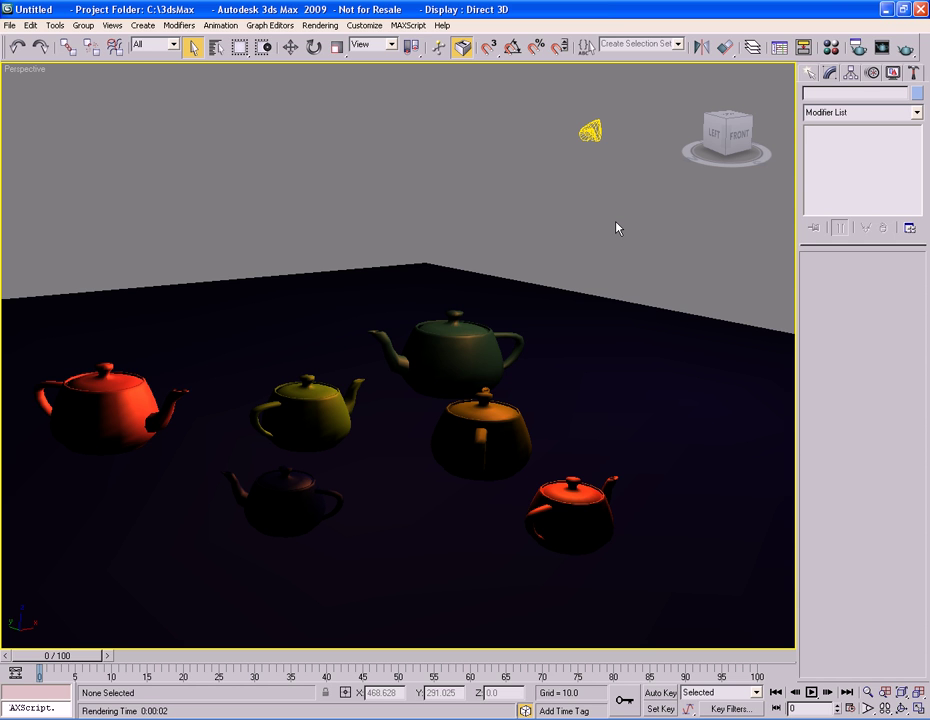
Render the Perspective view of the teapot scene, then minimize and restore the rendered frame window.
click(321, 25)
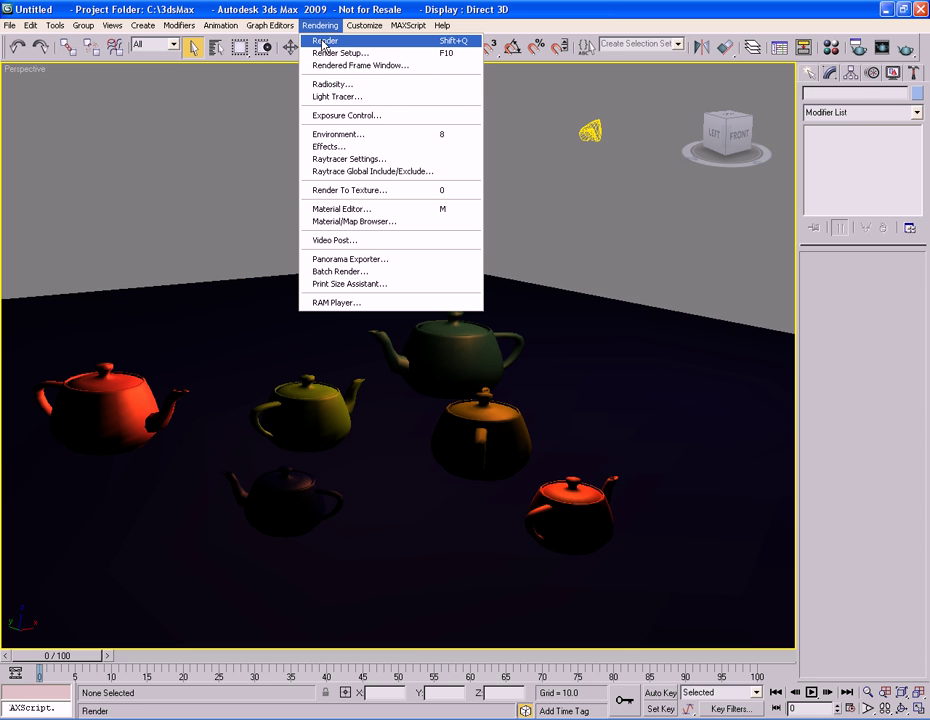
click(424, 44)
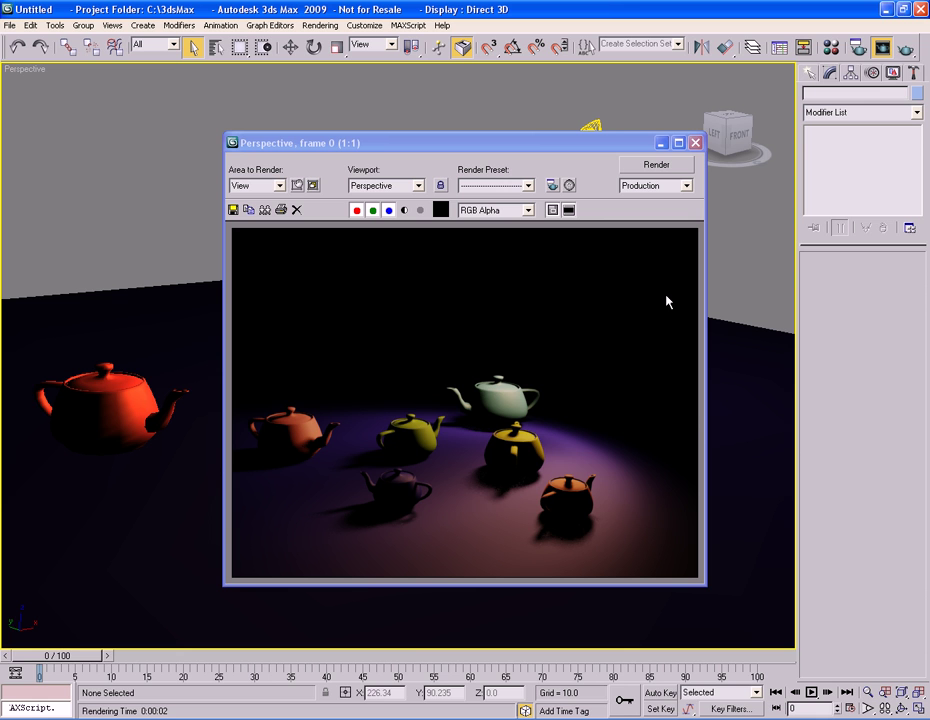
click(661, 143)
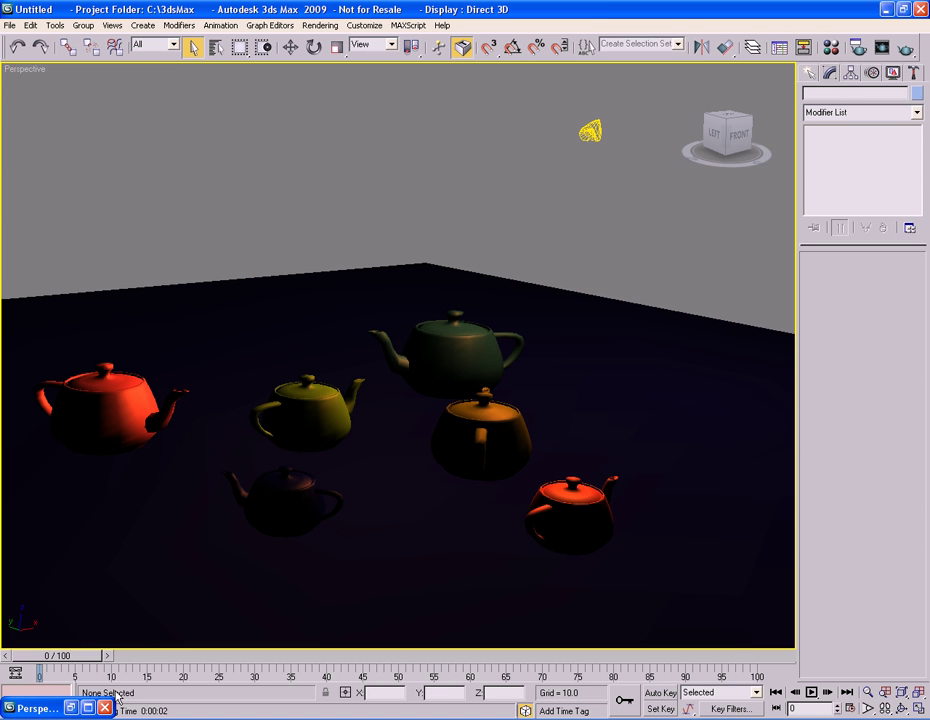
click(70, 708)
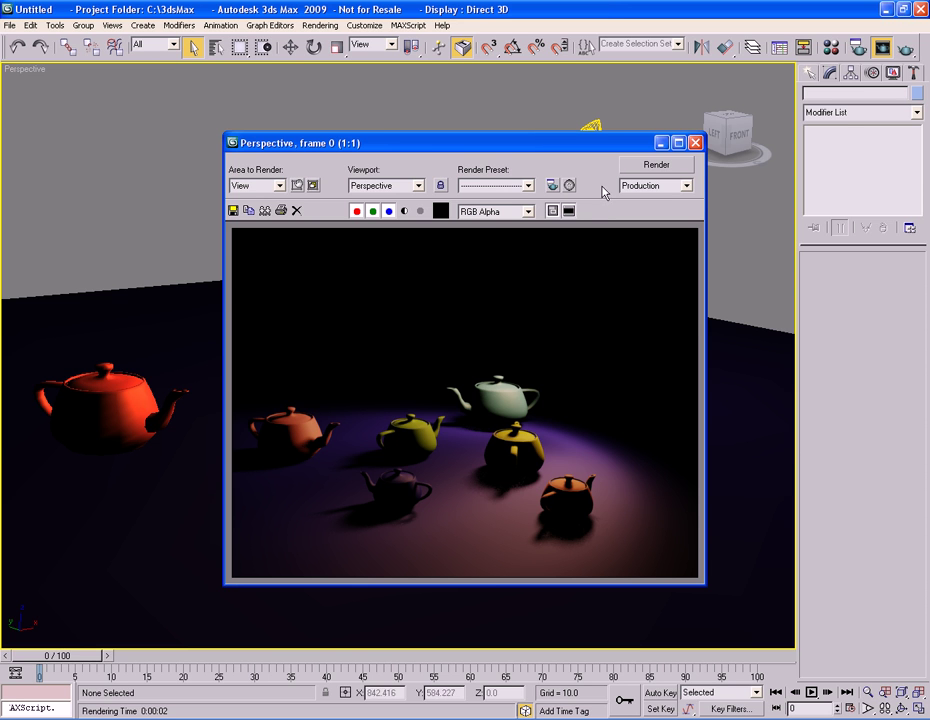
Open the render setup and examine the common options for time output, area to render and output size.
click(330, 26)
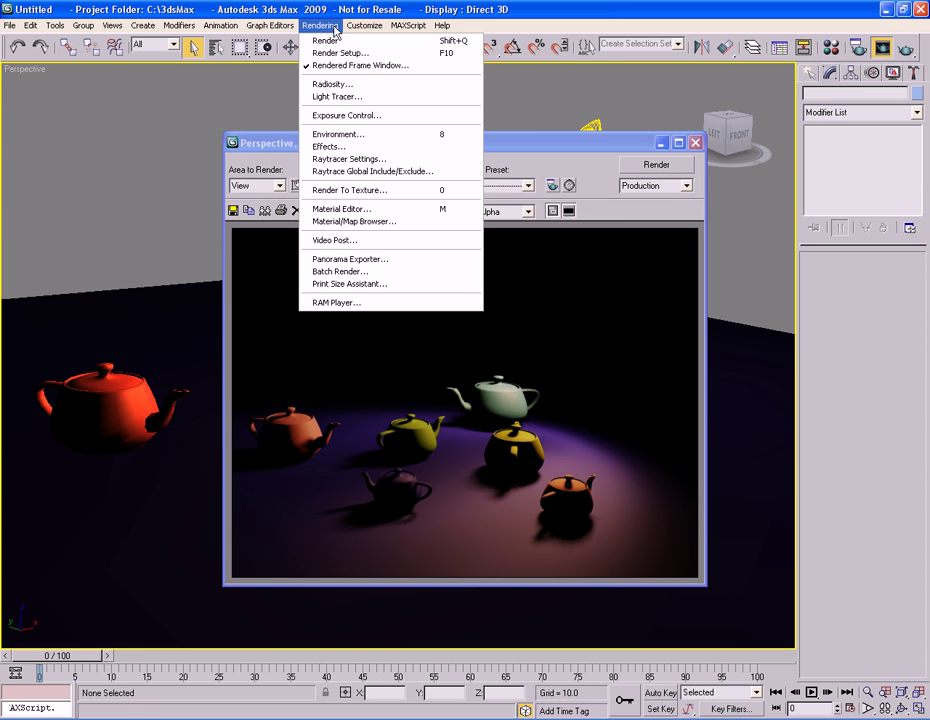
click(451, 55)
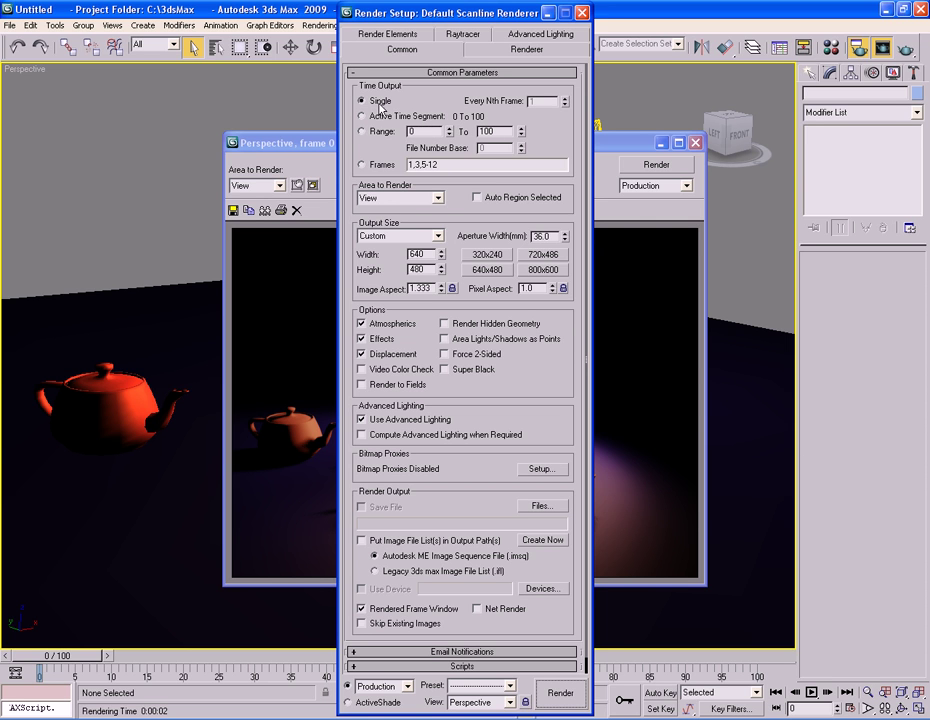
click(381, 131)
click(381, 101)
click(438, 198)
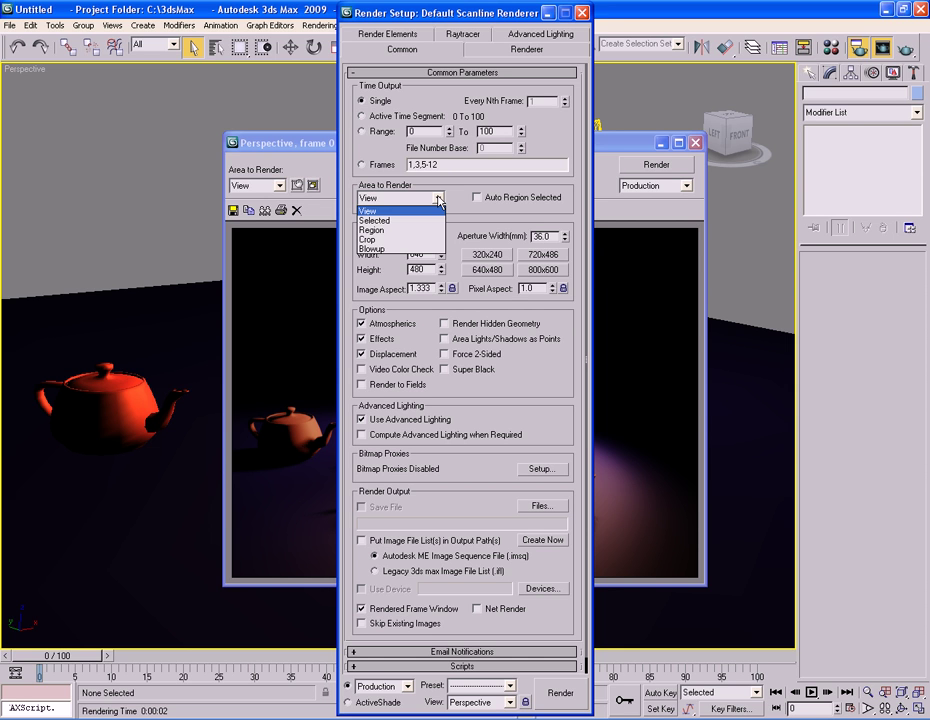
click(438, 199)
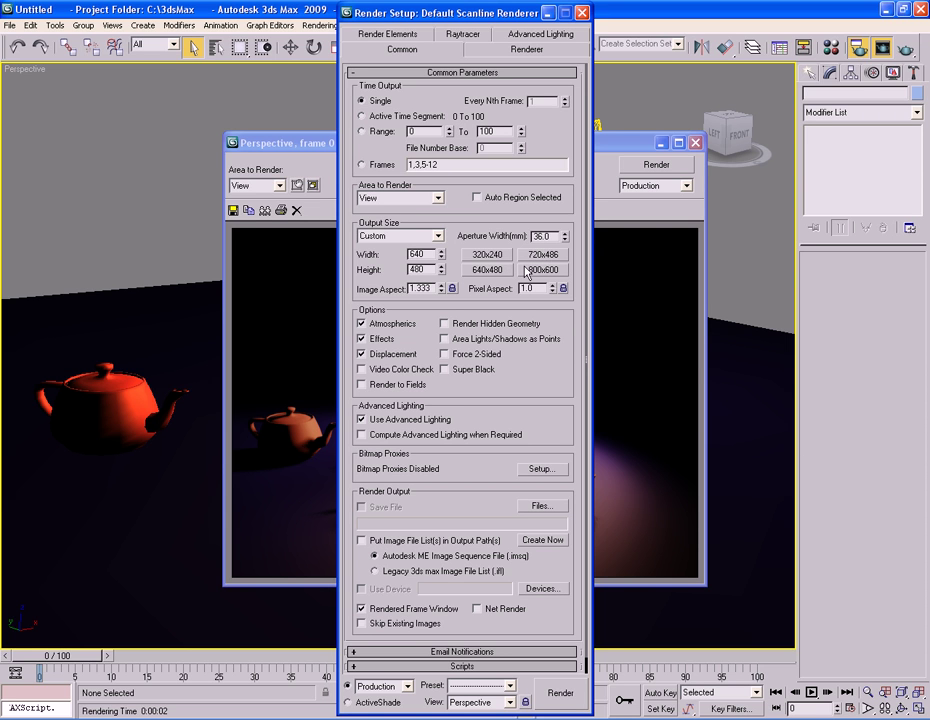
click(438, 236)
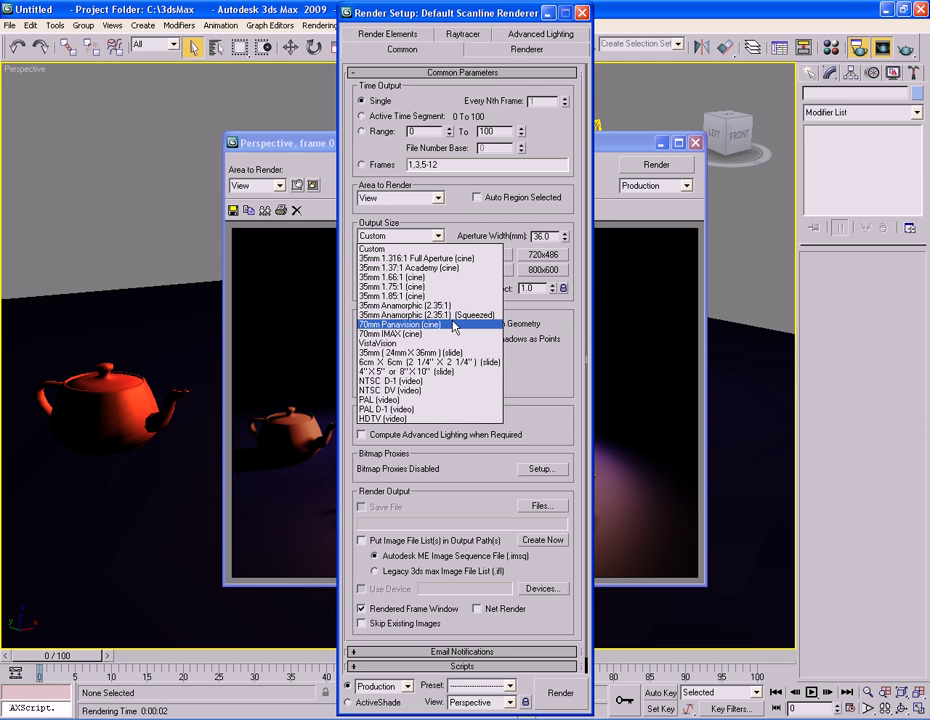
click(443, 248)
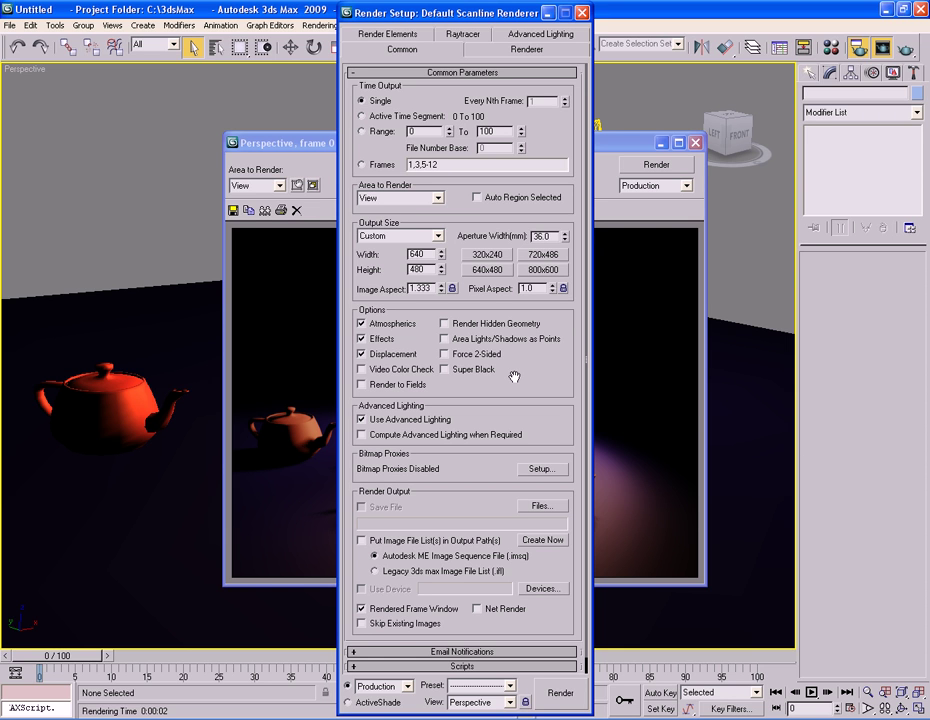
Examine the remaining common parameters and the scanline renderer, render elements, raytracer and advanced lighting settings of the render setup.
drag(515, 377, 522, 343)
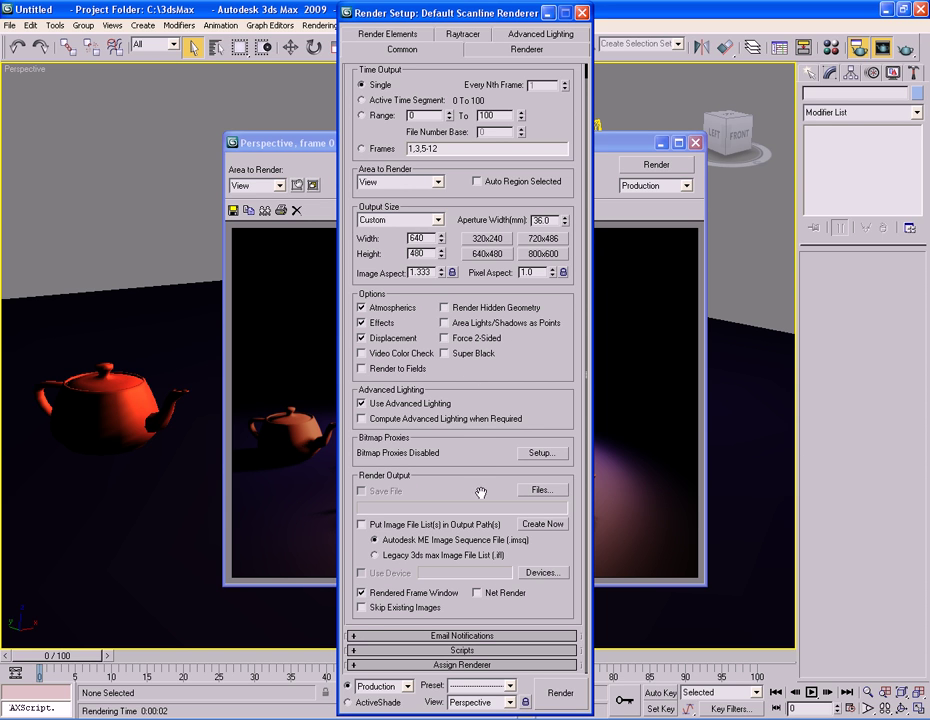
scroll(505, 440, up, 1)
click(508, 52)
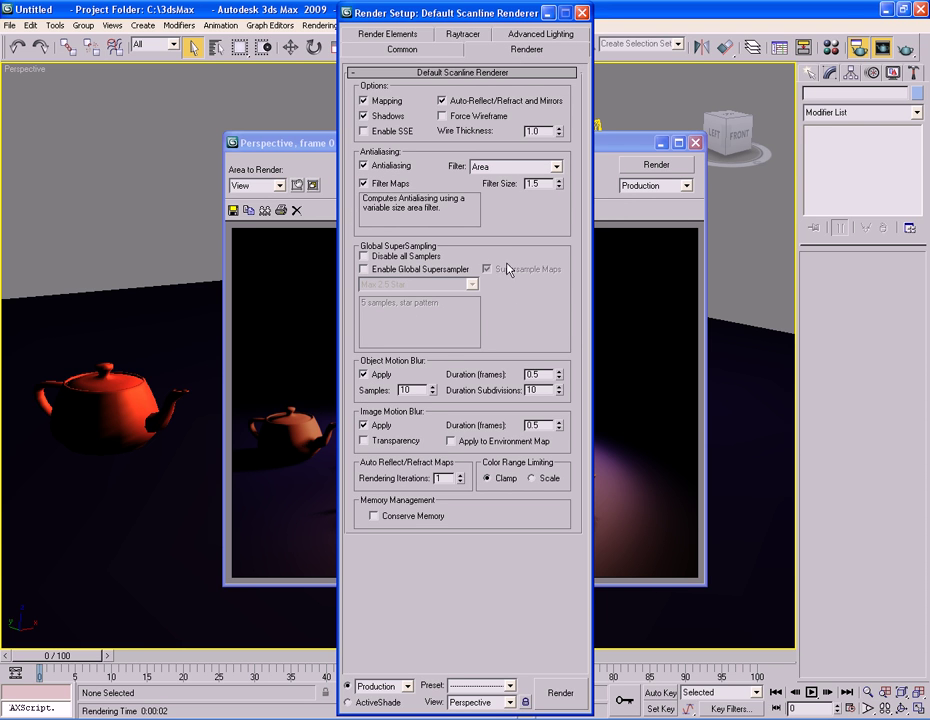
click(411, 37)
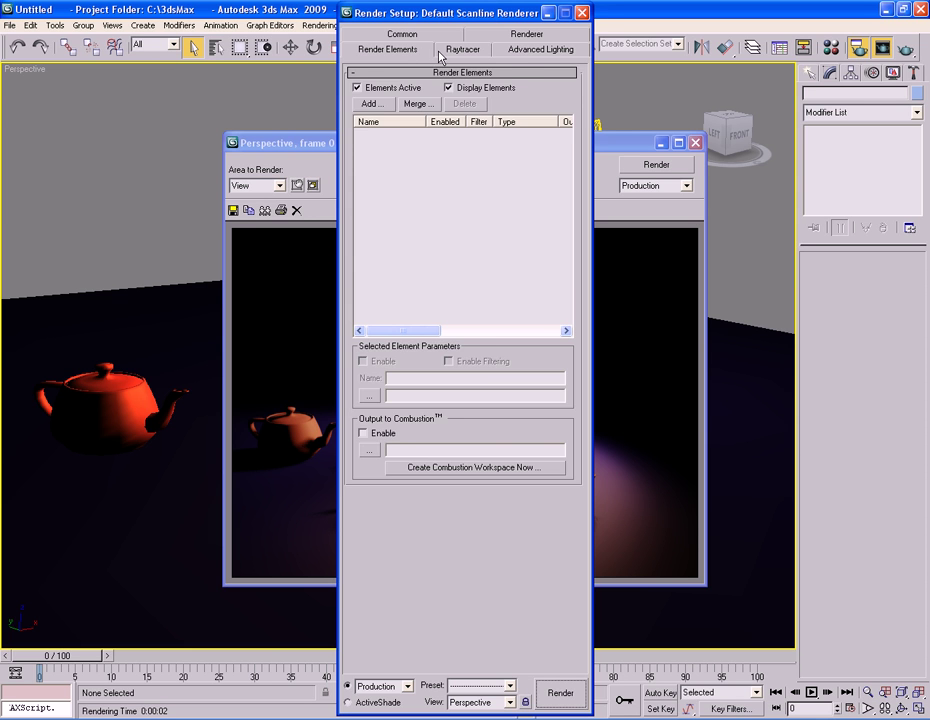
click(441, 51)
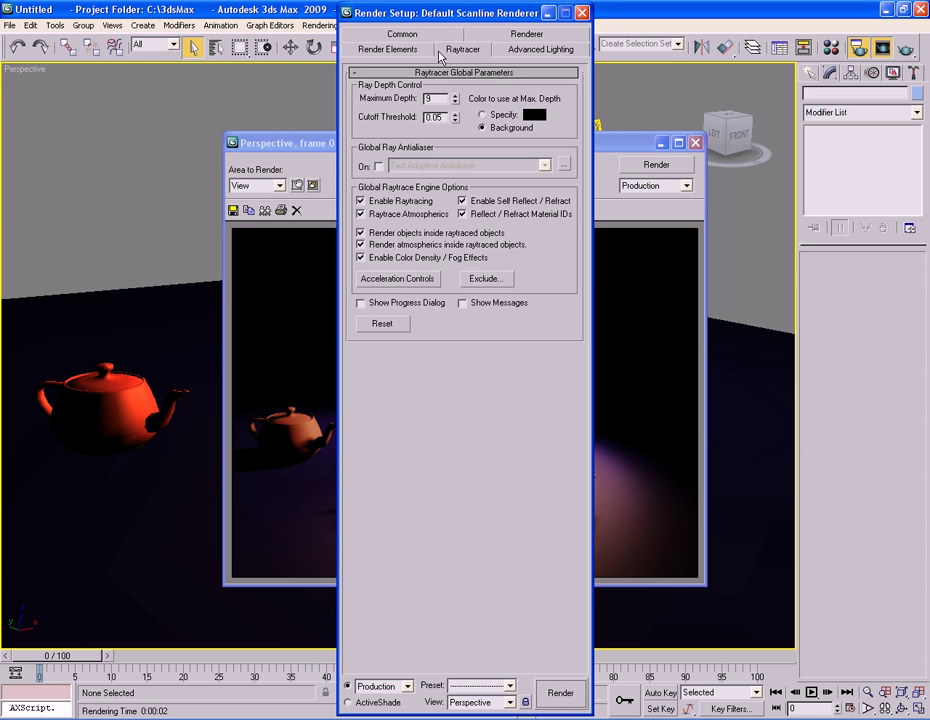
click(503, 54)
click(488, 52)
click(435, 38)
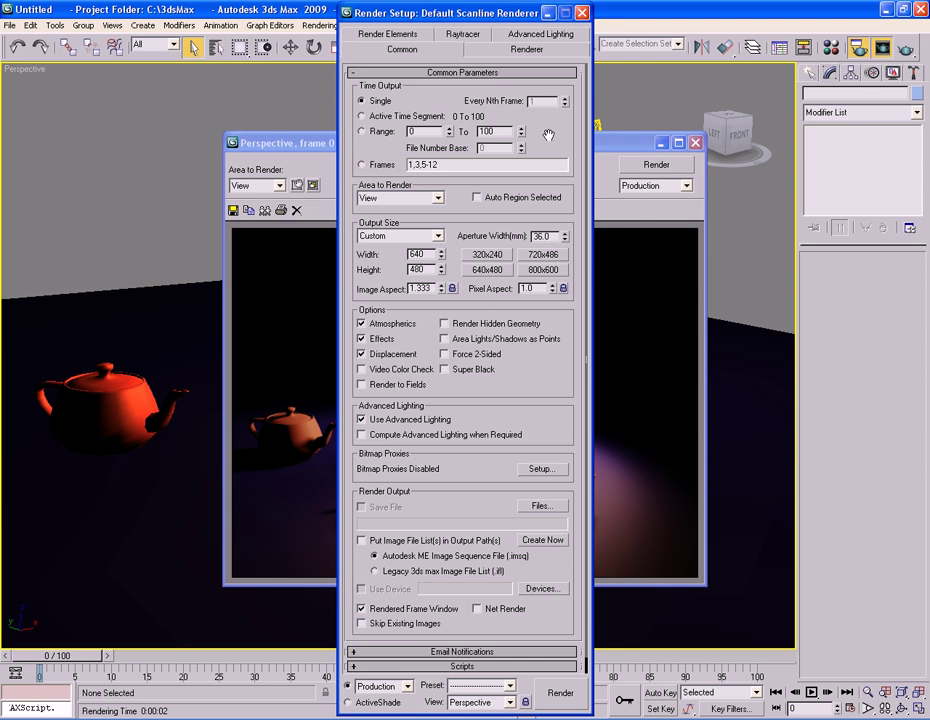
scroll(556, 386, down, 1)
scroll(556, 386, up, 1)
Examine which renderers can be assigned for production, cancel the choice and close the render setup.
click(596, 224)
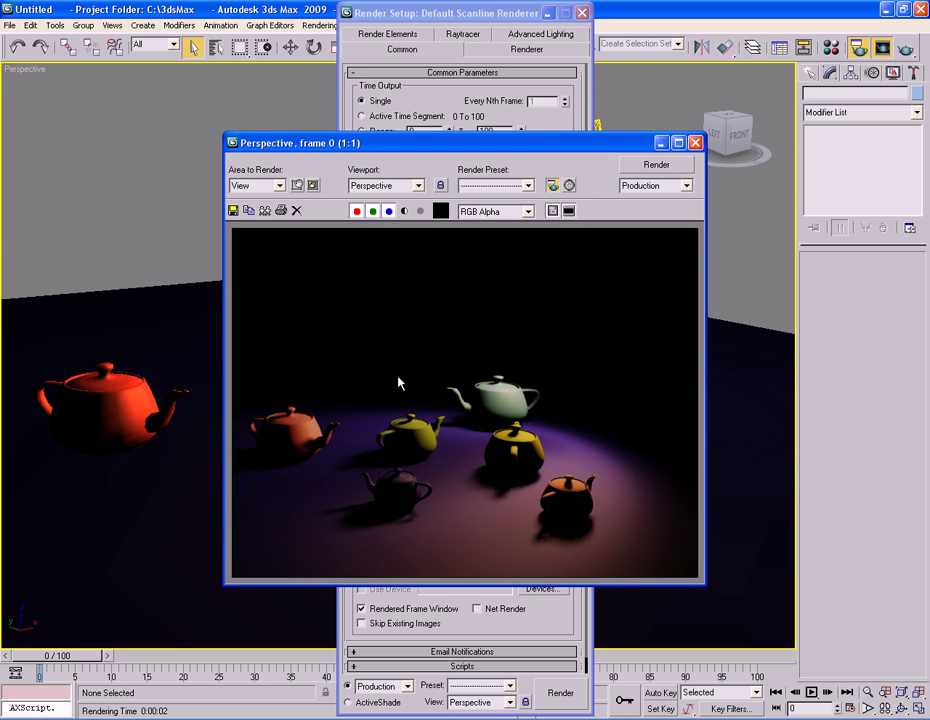
click(521, 12)
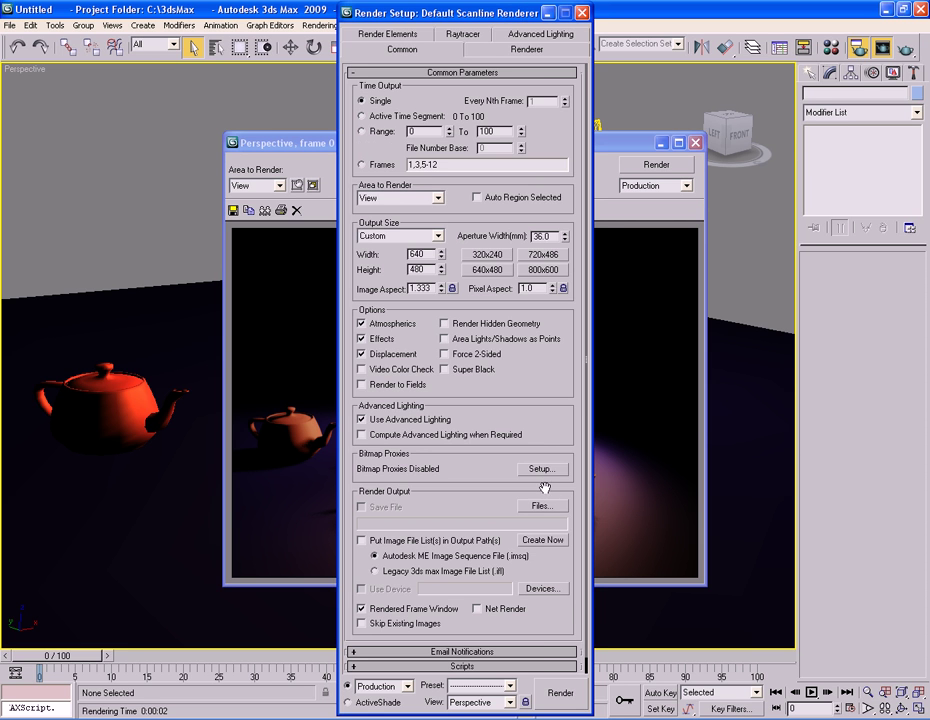
drag(565, 620, 563, 580)
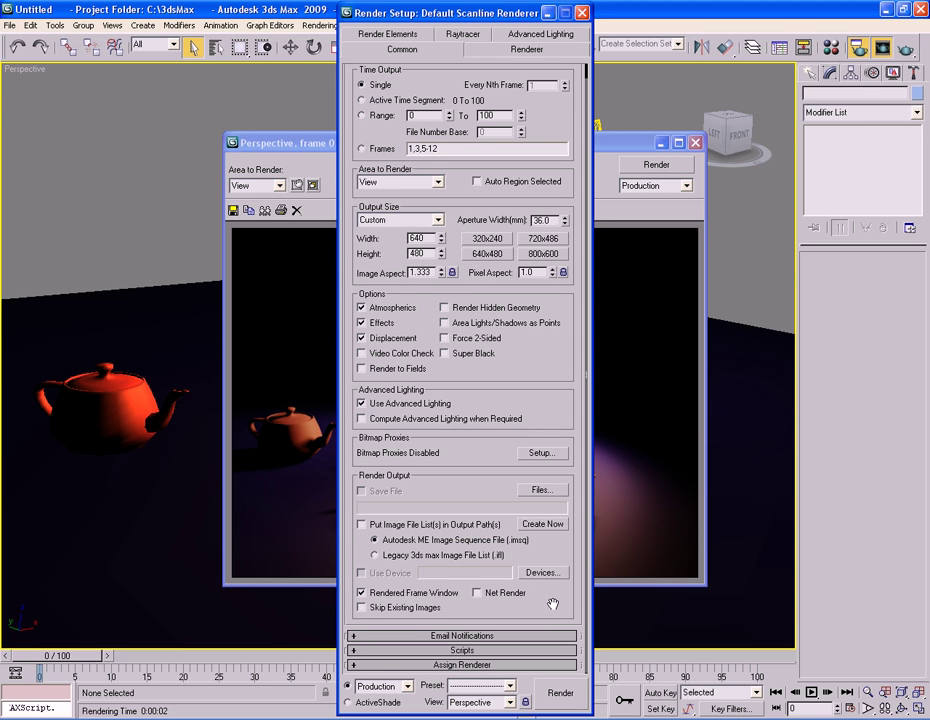
click(475, 665)
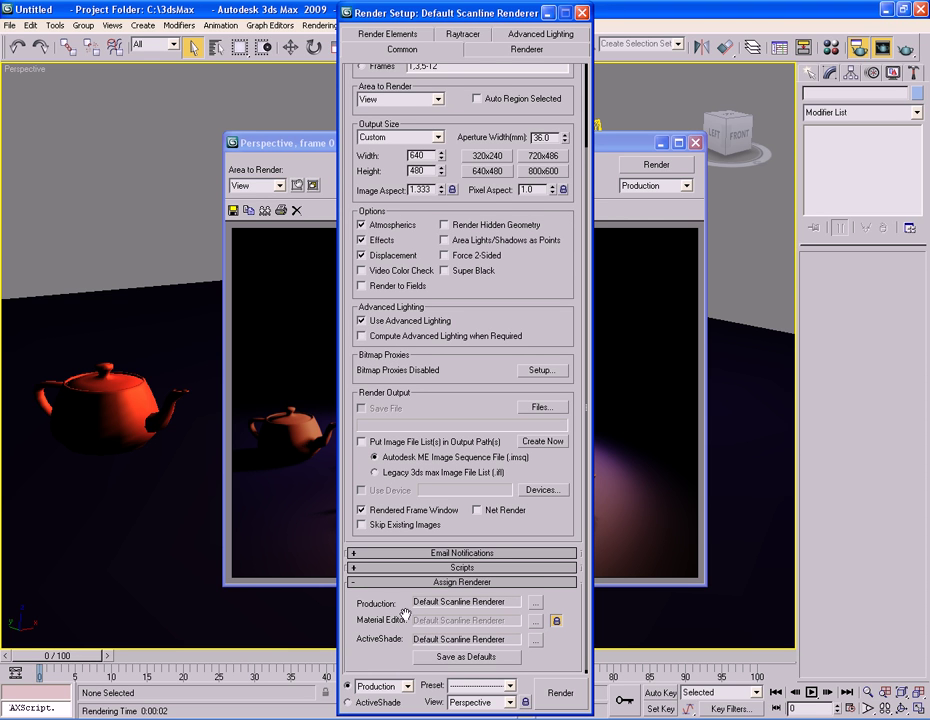
click(536, 603)
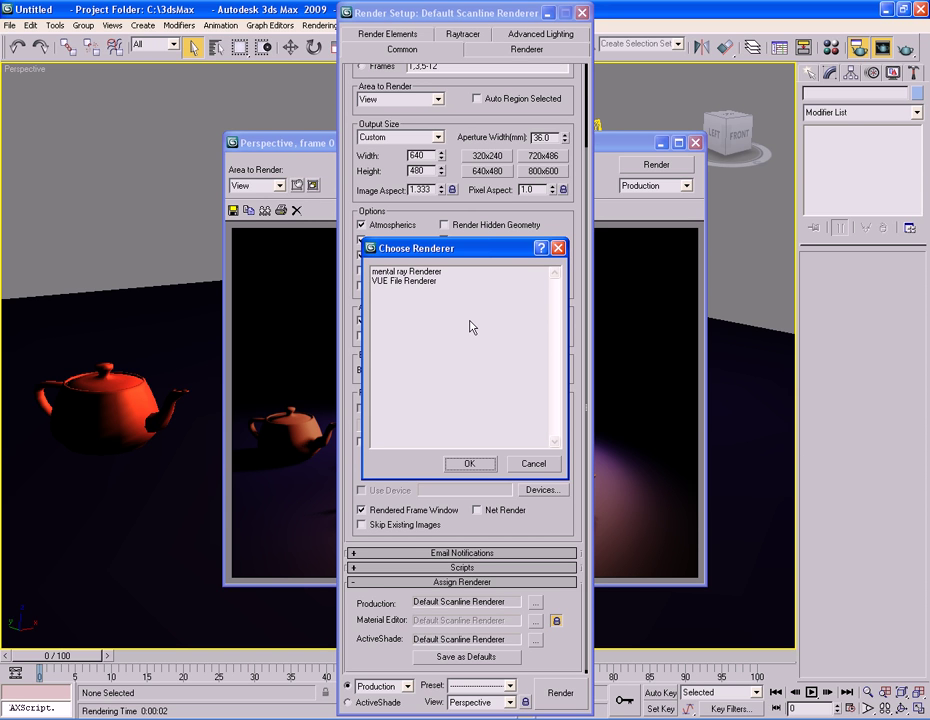
click(424, 276)
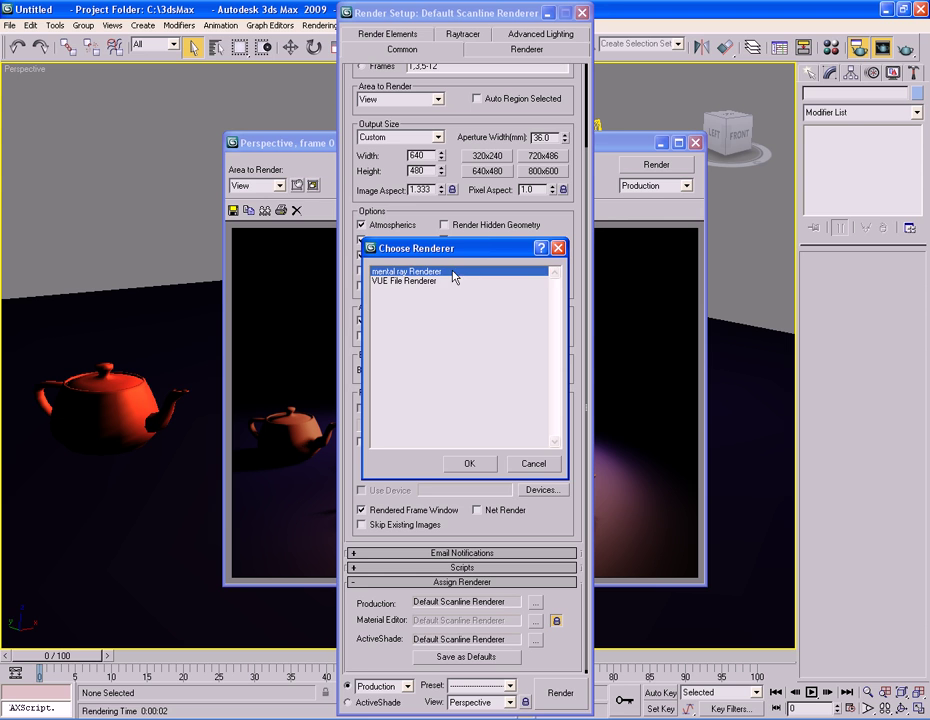
click(452, 282)
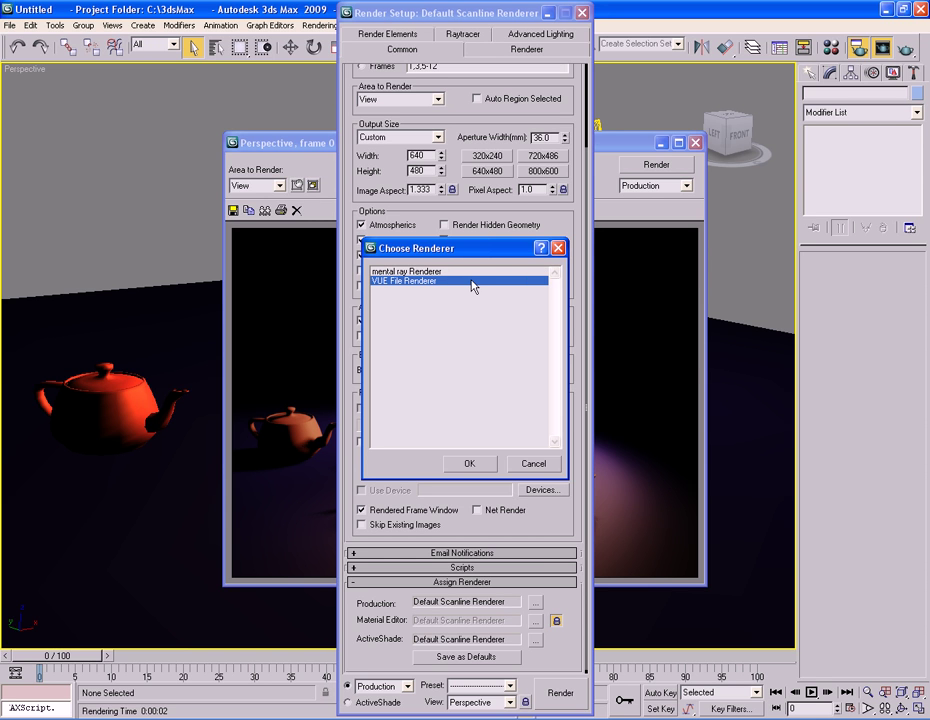
key(Up)
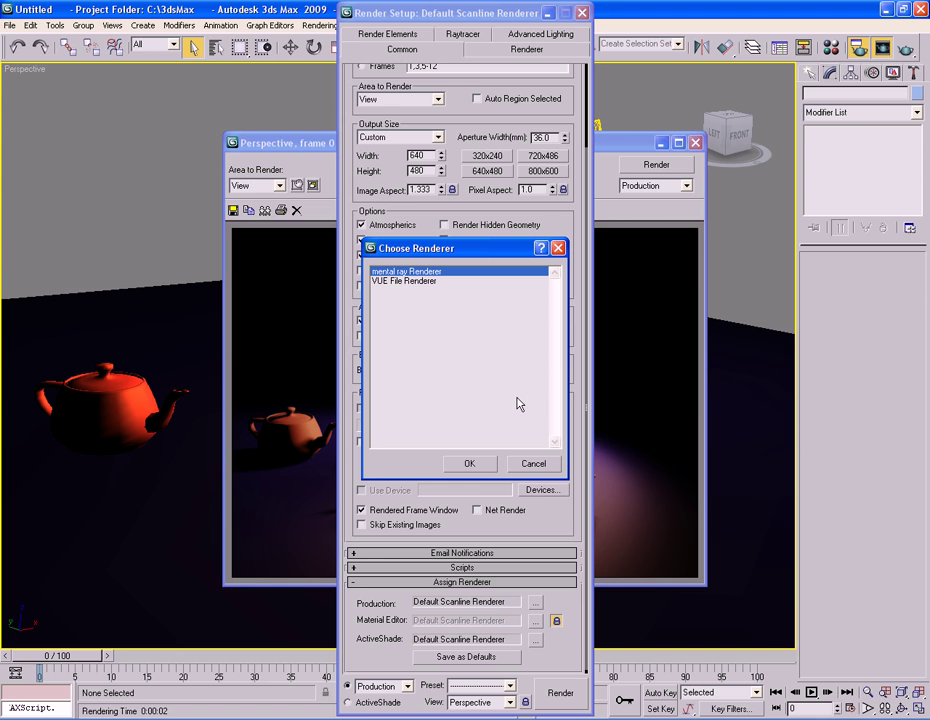
click(518, 468)
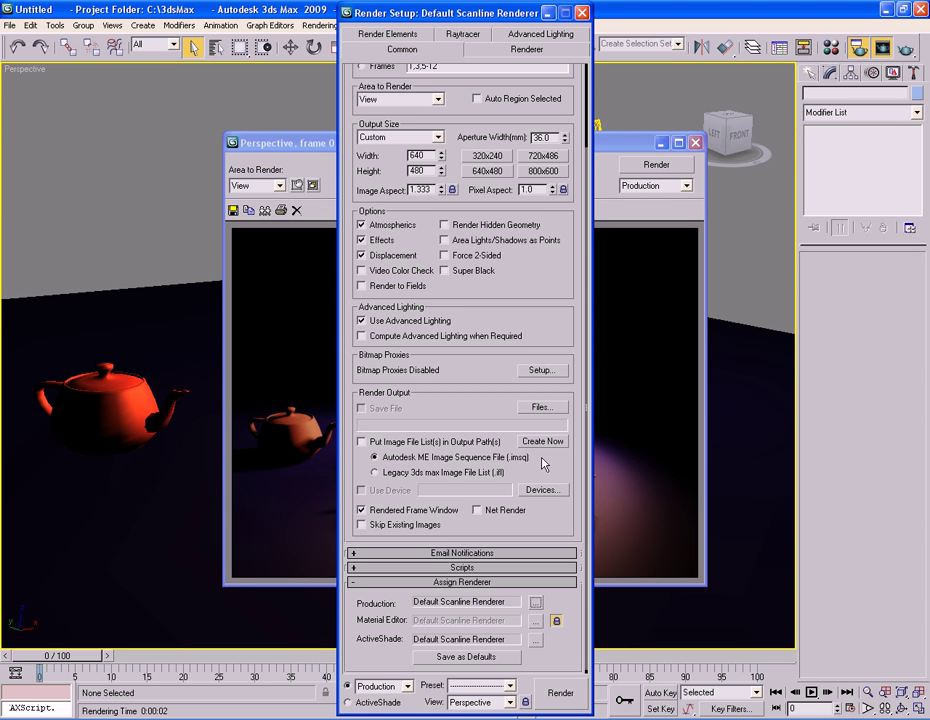
click(583, 13)
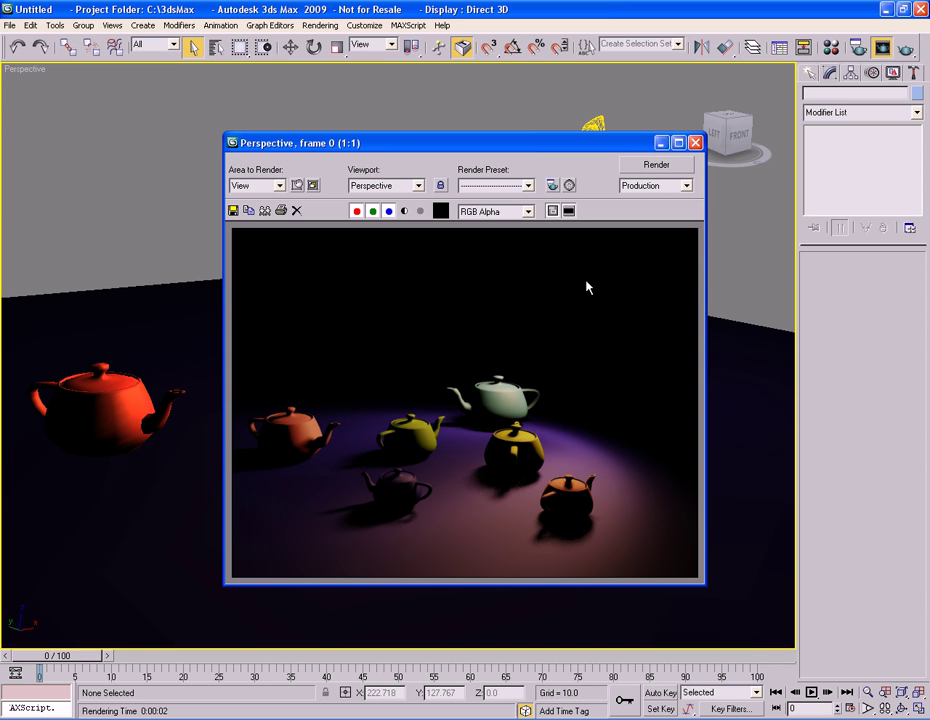
Examine the render presets and the viewport choices offered in the rendered frame window.
click(529, 186)
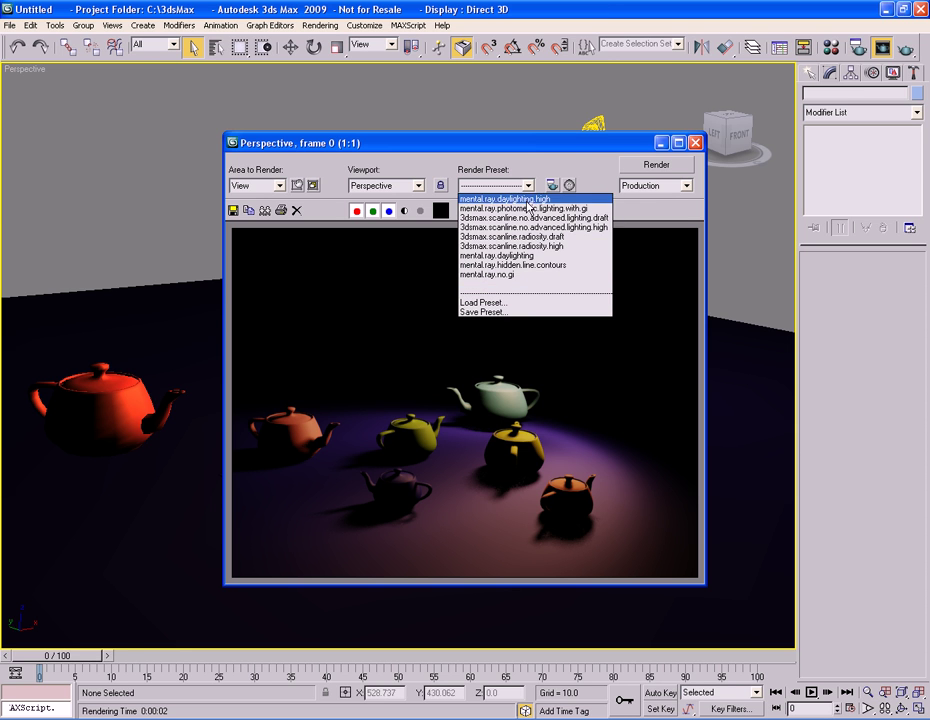
click(528, 163)
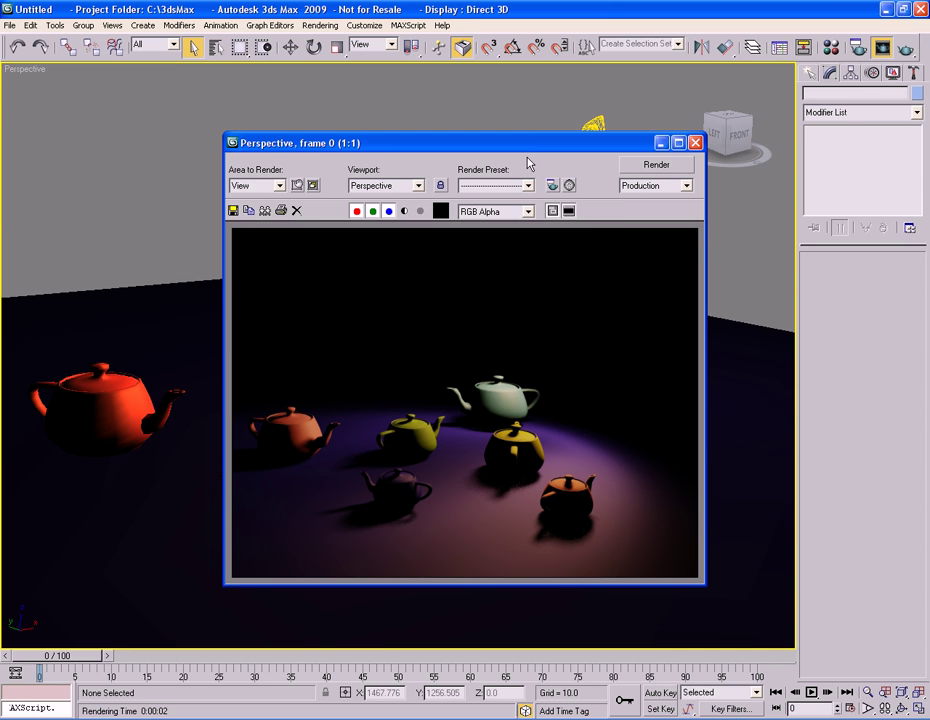
click(418, 186)
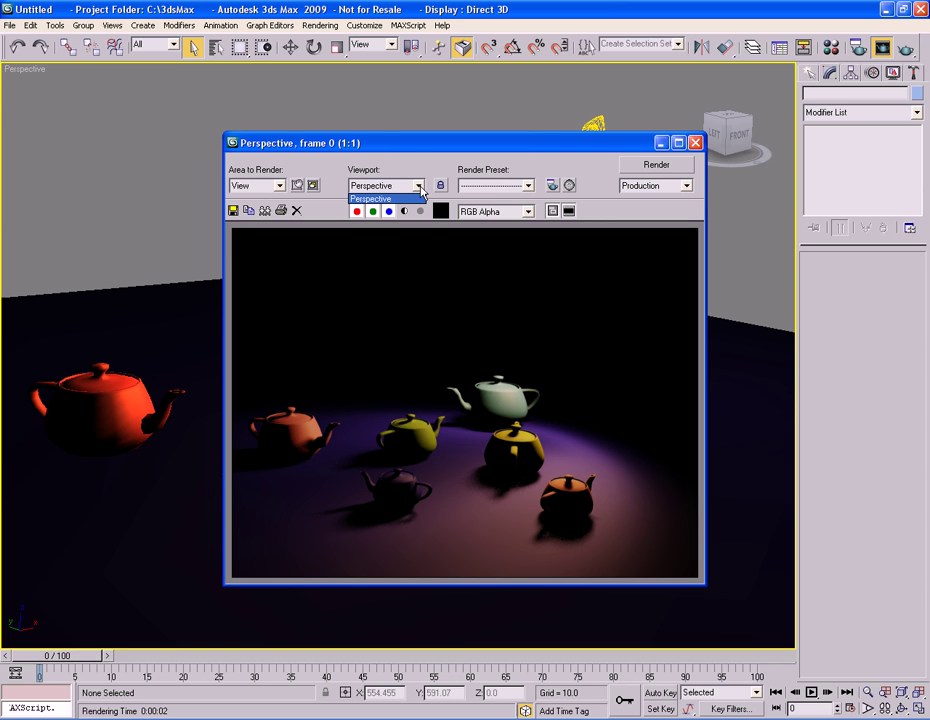
click(418, 187)
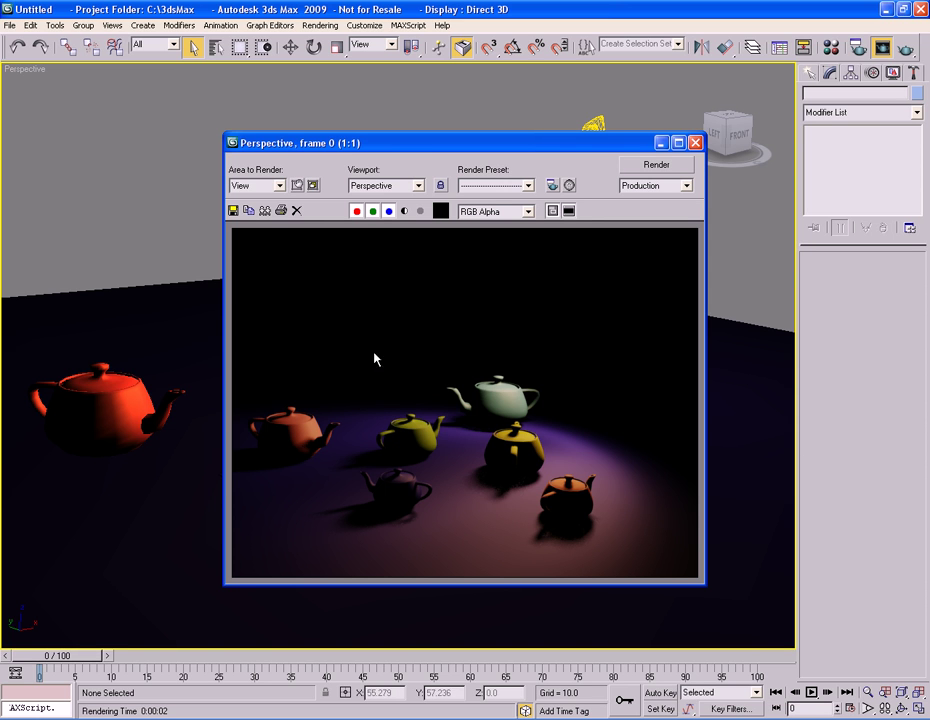
Examine the file formats available for saving the rendered image and leave without saving.
click(233, 211)
click(532, 388)
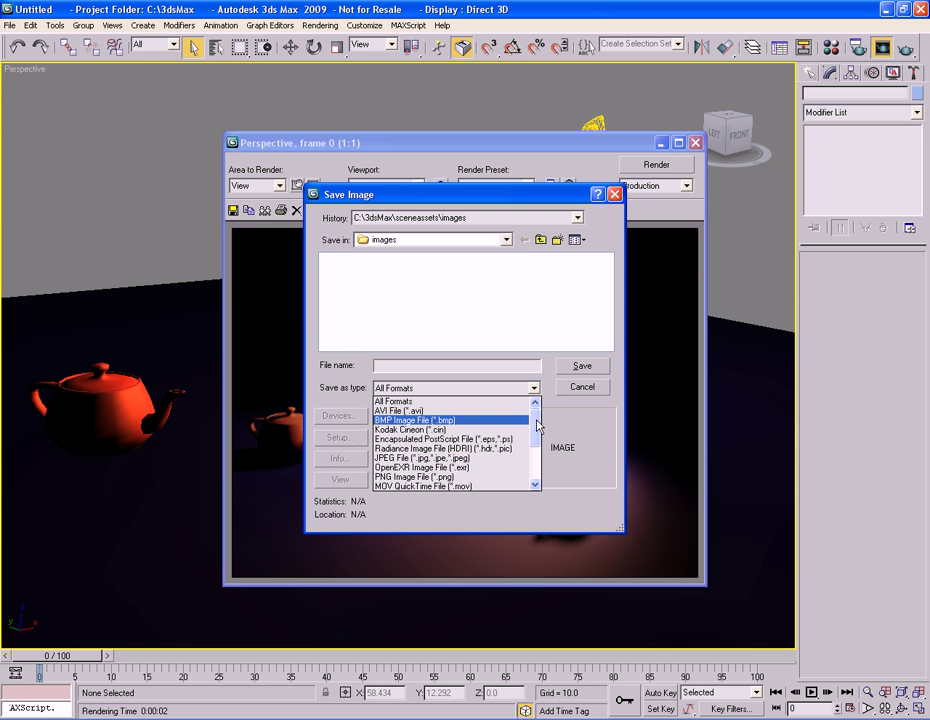
drag(537, 427, 537, 463)
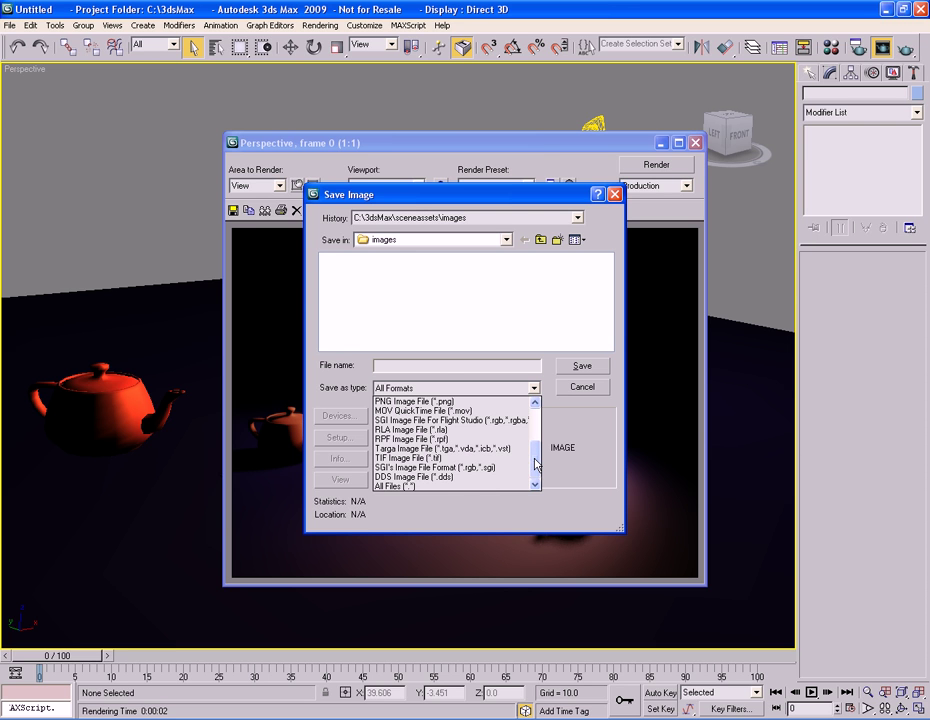
scroll(580, 392, up, 2)
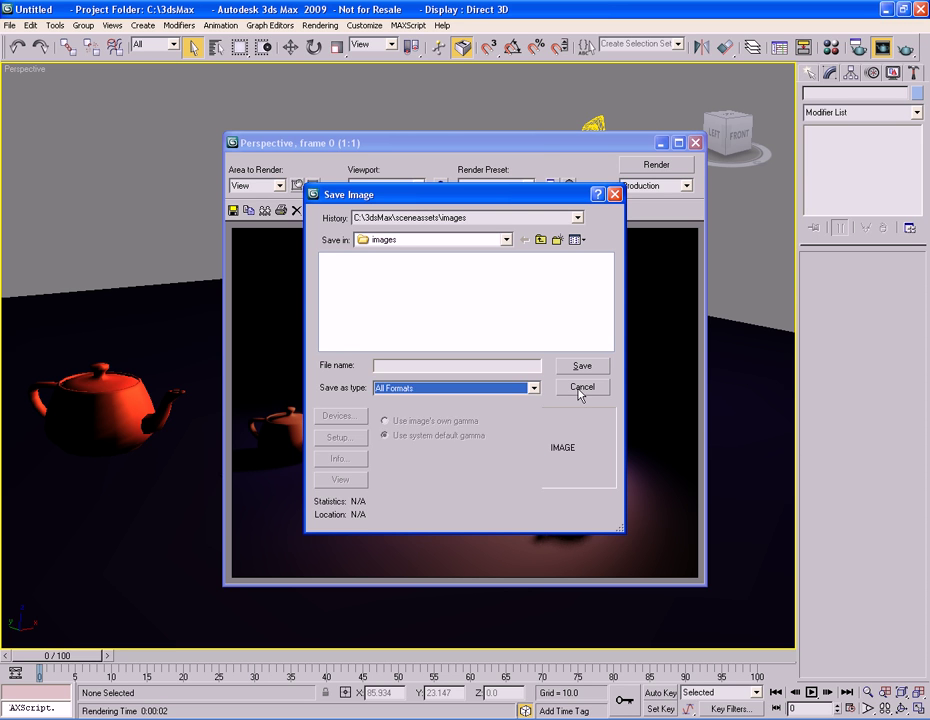
click(580, 388)
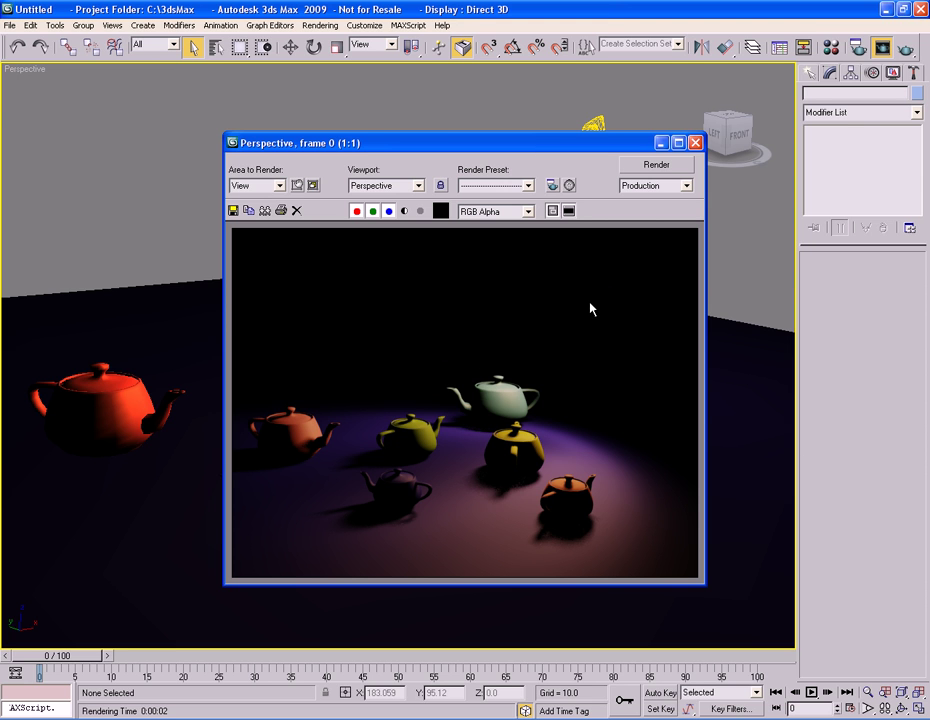
Render the perspective view again and limit the area to render to a region framing the pale teapot at the back.
click(656, 165)
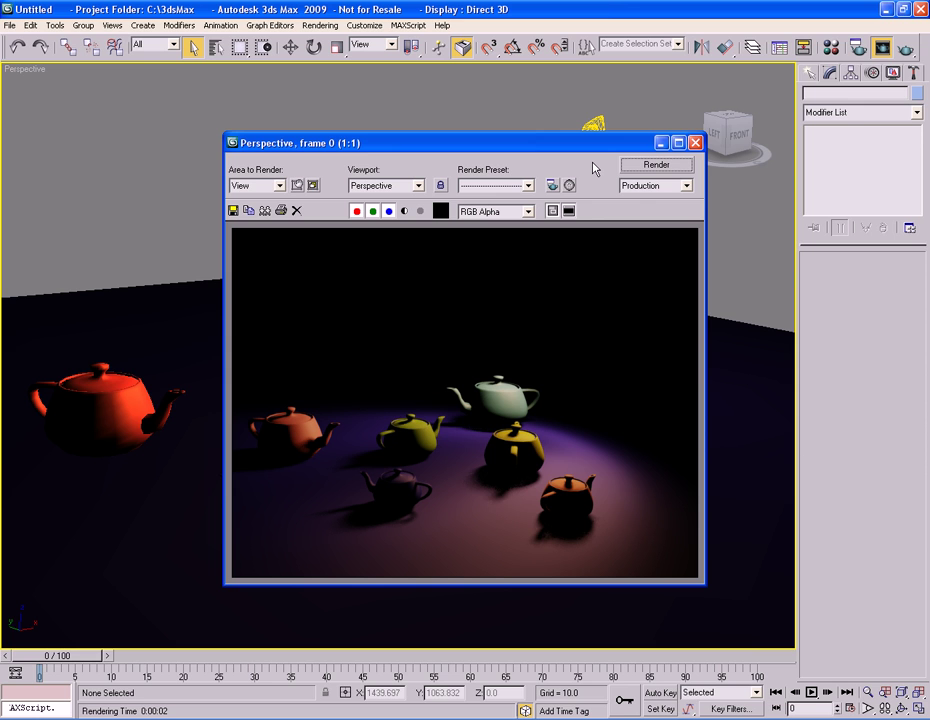
click(281, 187)
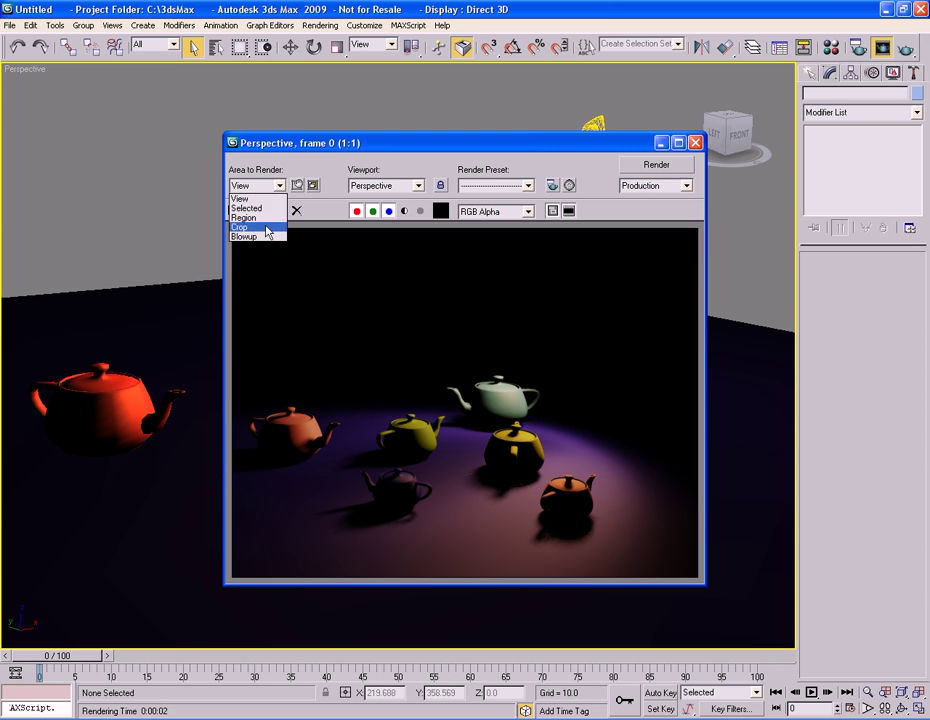
click(262, 218)
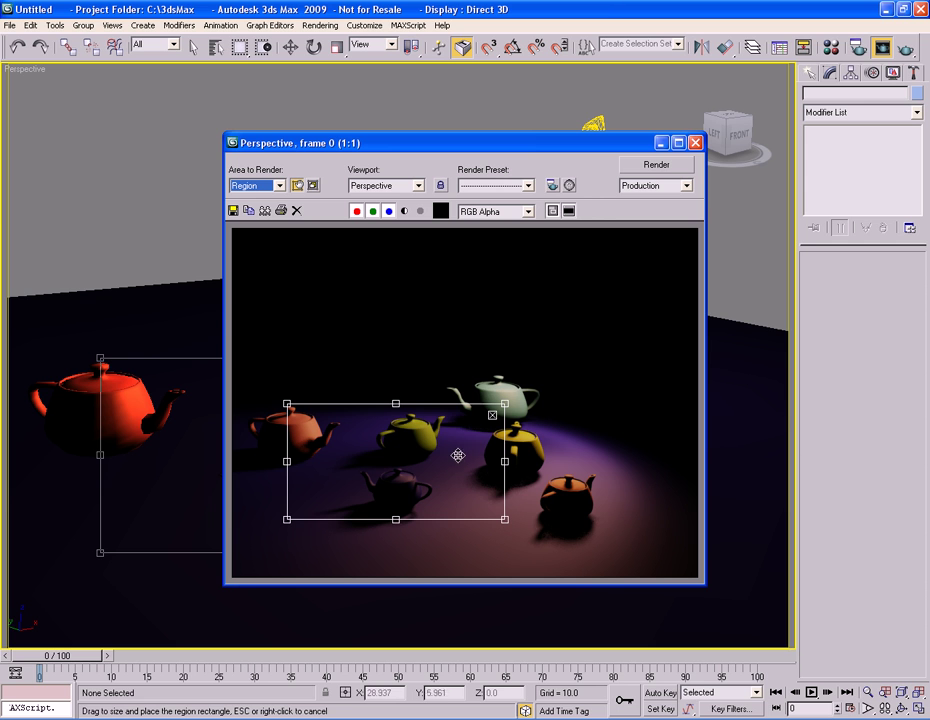
drag(401, 471, 495, 399)
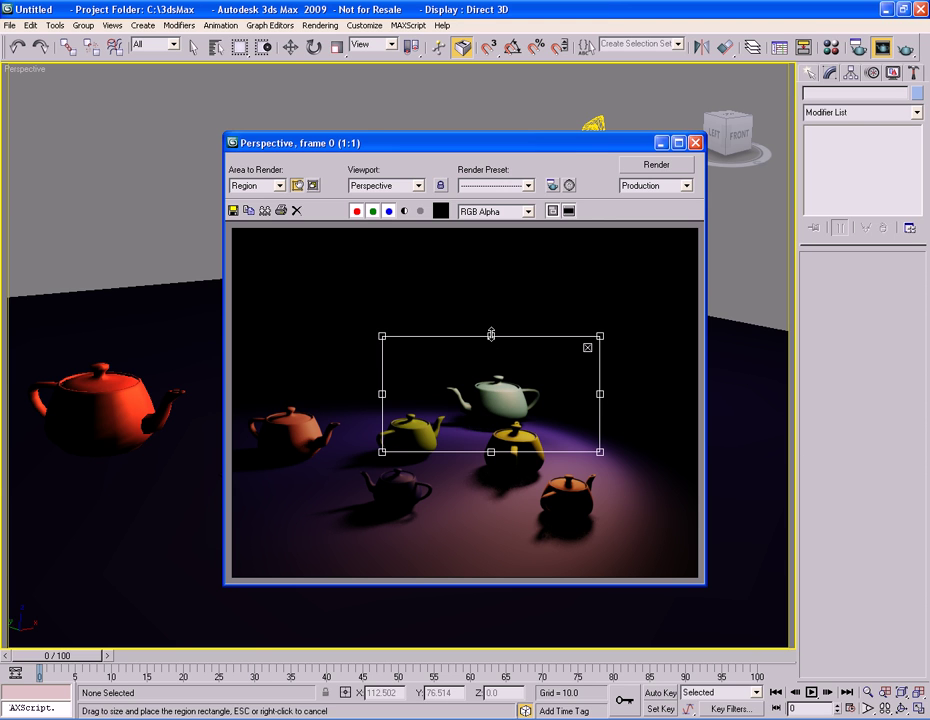
mouse_move(491, 335)
mouse_down()
mouse_move(491, 405)
mouse_move(491, 358)
mouse_up()
drag(382, 358, 401, 345)
mouse_move(500, 344)
mouse_down()
mouse_move(500, 374)
mouse_move(500, 293)
mouse_move(497, 339)
mouse_up()
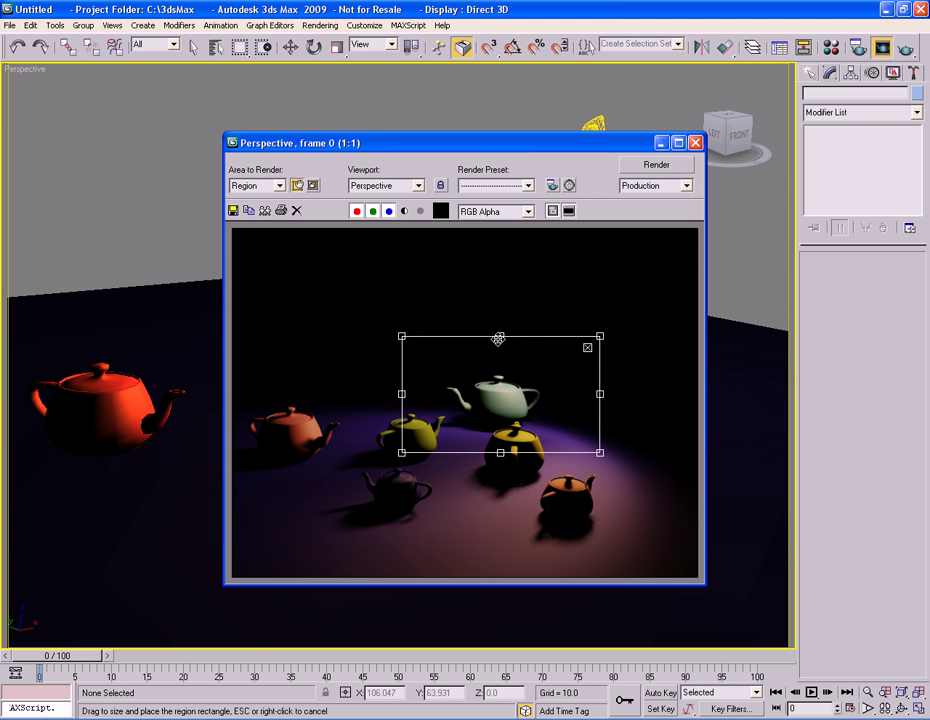
click(588, 348)
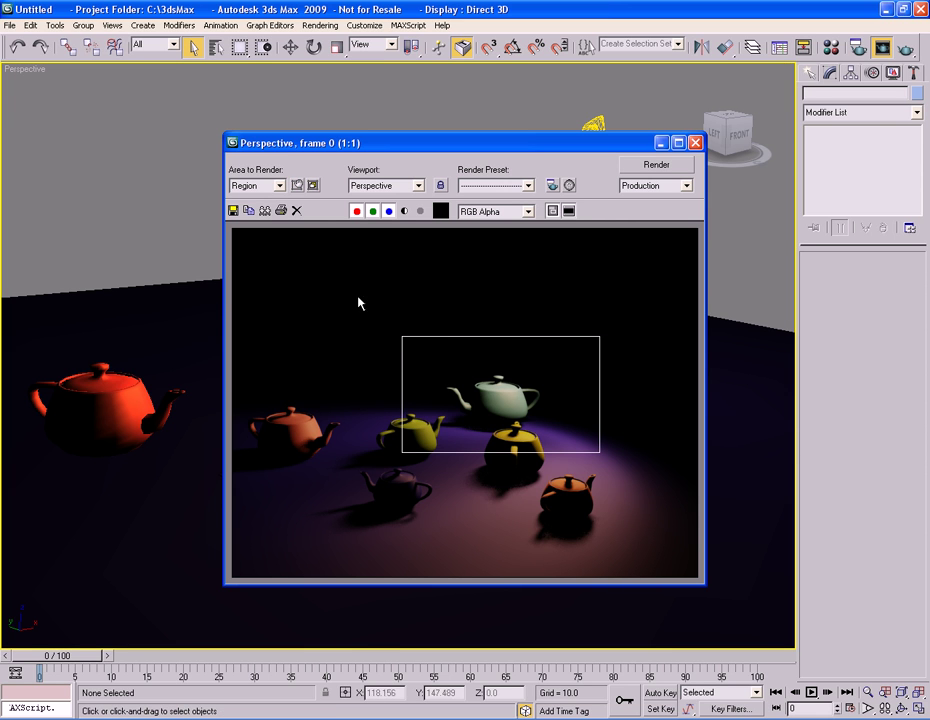
Edit the render region again, shift it slightly down around the pale teapot, and render only that region.
click(297, 185)
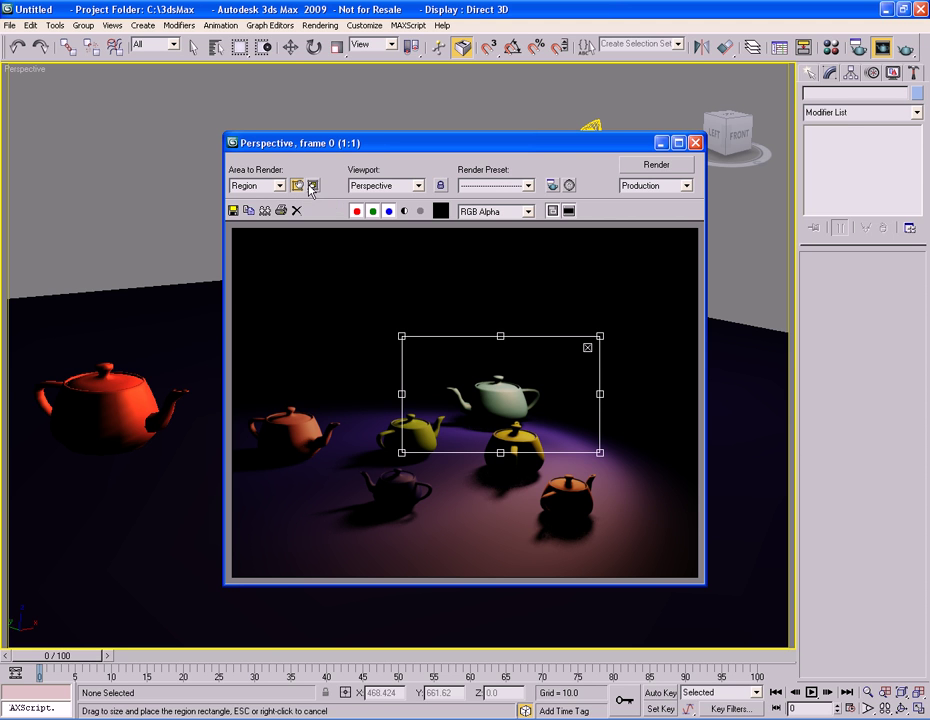
mouse_move(545, 374)
mouse_down()
mouse_move(530, 395)
mouse_move(459, 371)
mouse_move(549, 414)
mouse_move(552, 376)
mouse_move(543, 385)
mouse_up()
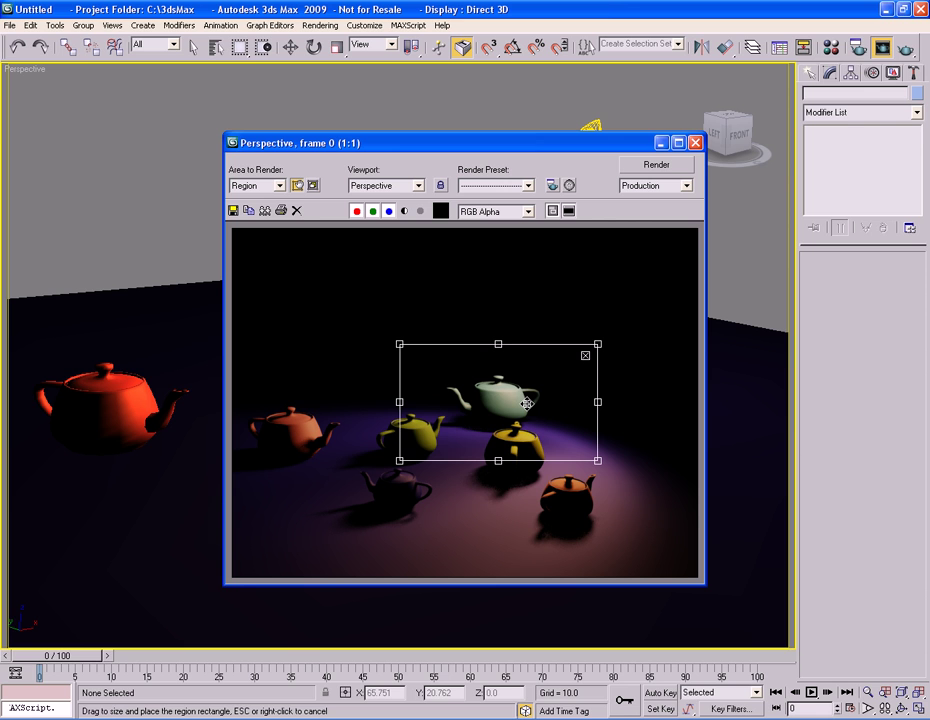
mouse_move(527, 403)
mouse_down()
mouse_move(510, 413)
mouse_move(511, 405)
mouse_up()
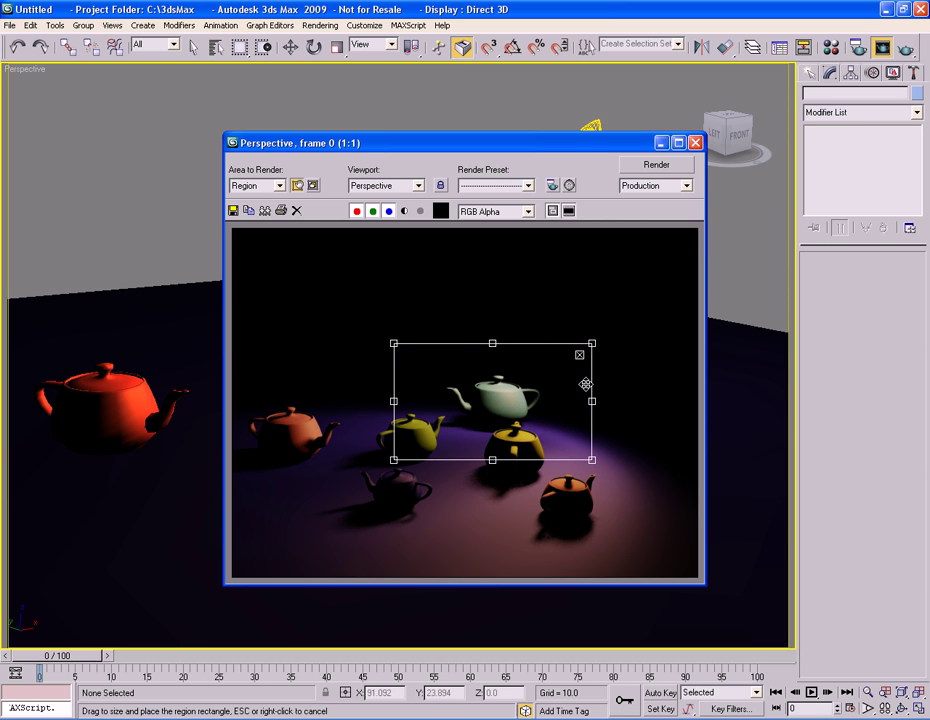
click(656, 165)
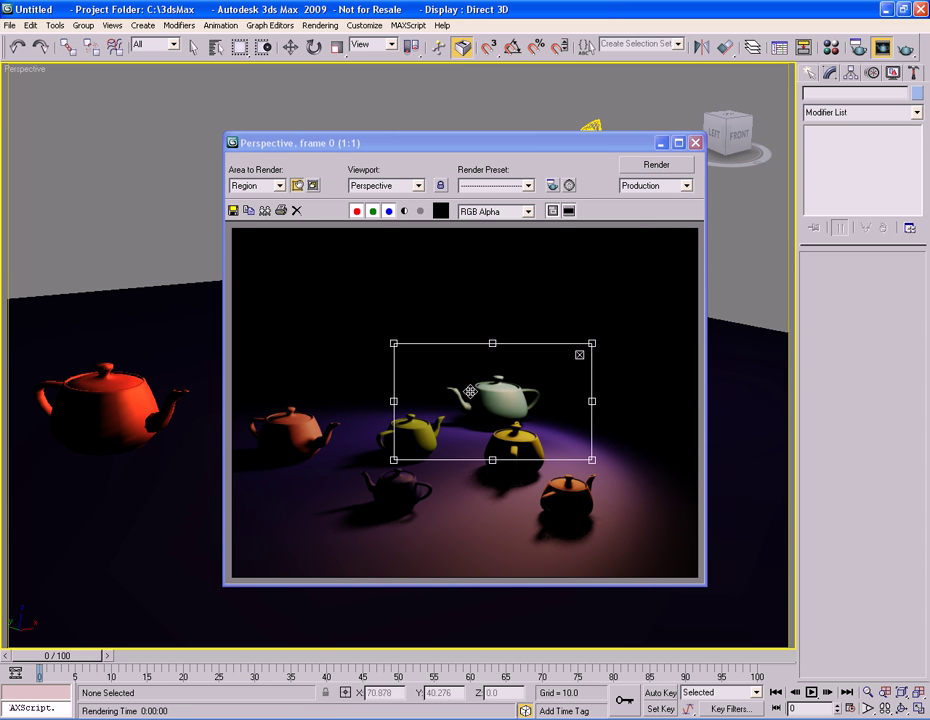
click(579, 355)
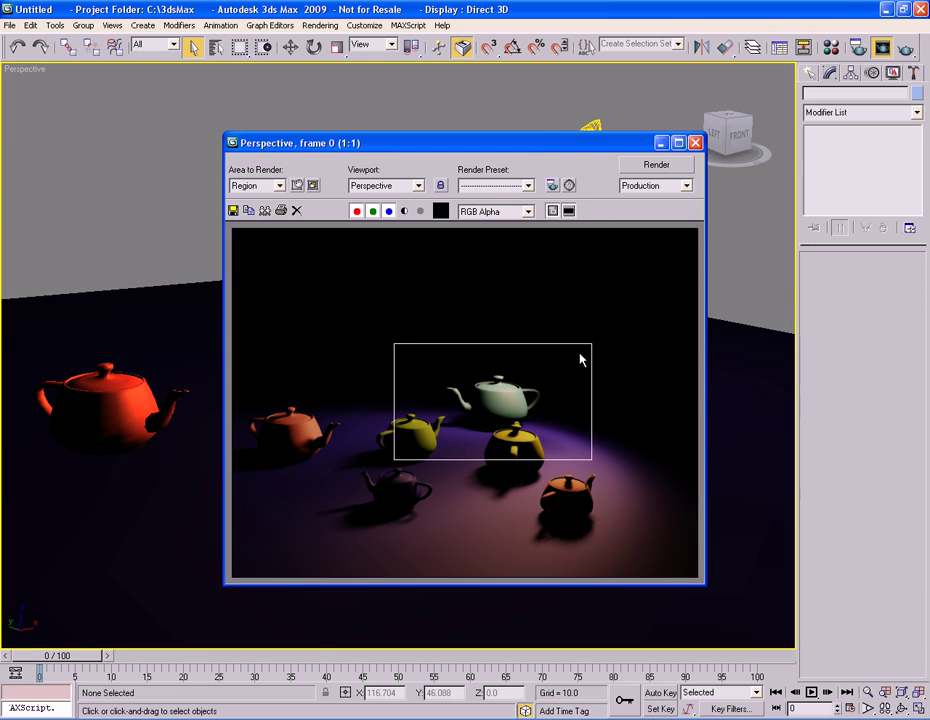
Close the rendered frame window, bring it back to view the last rendered image, and close it again.
click(695, 143)
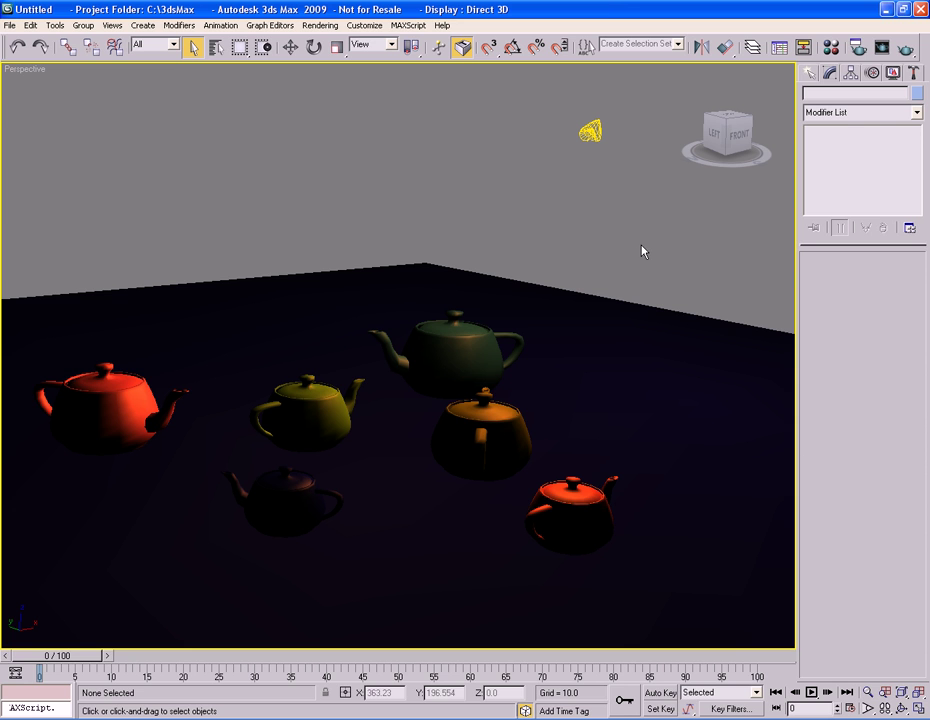
click(322, 25)
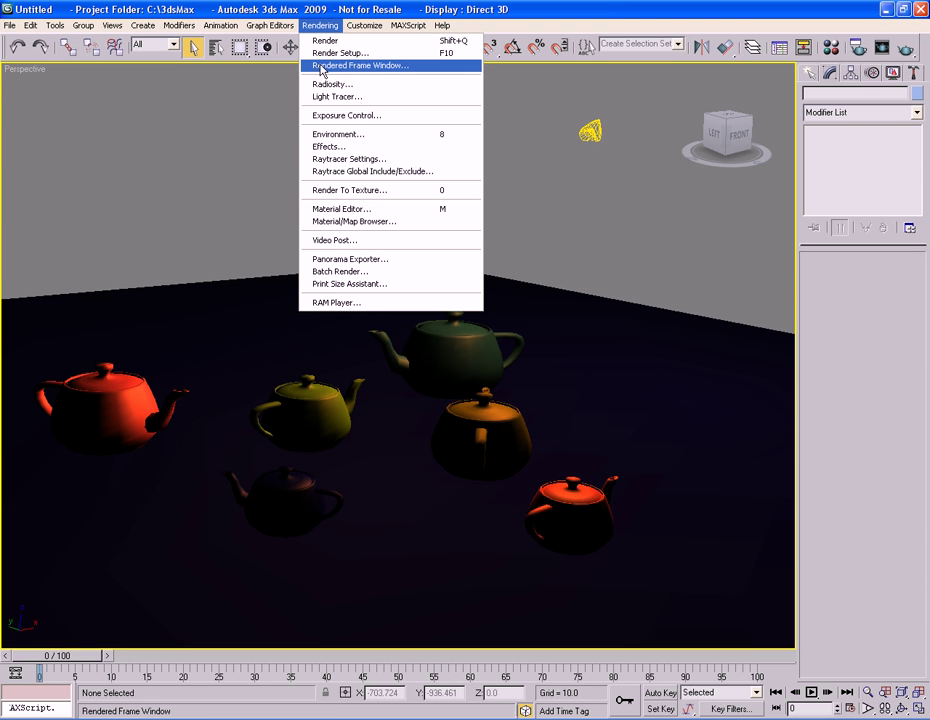
click(378, 66)
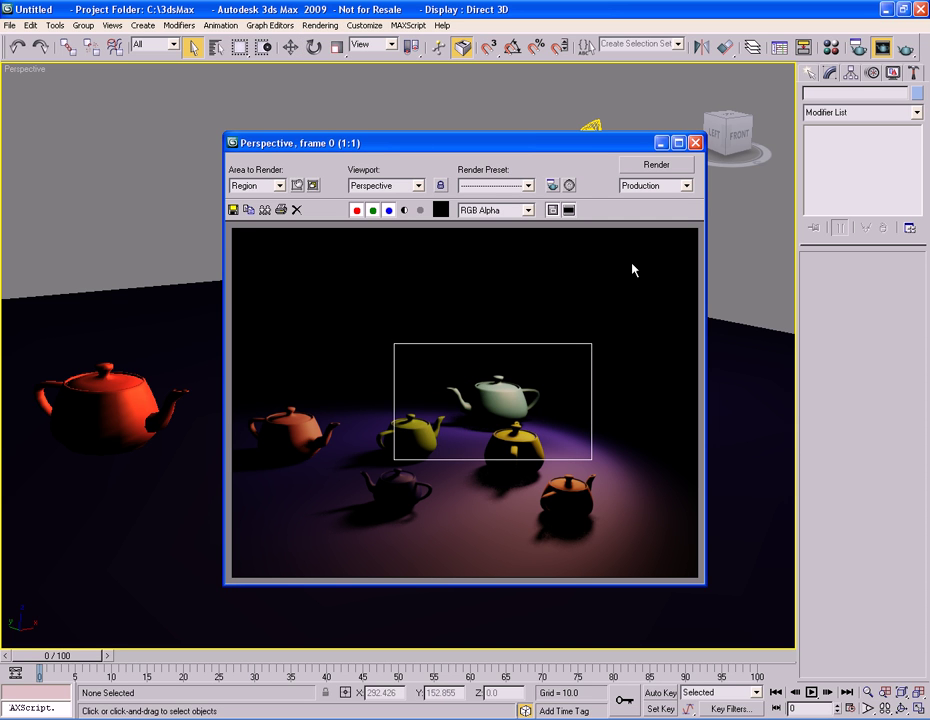
click(695, 144)
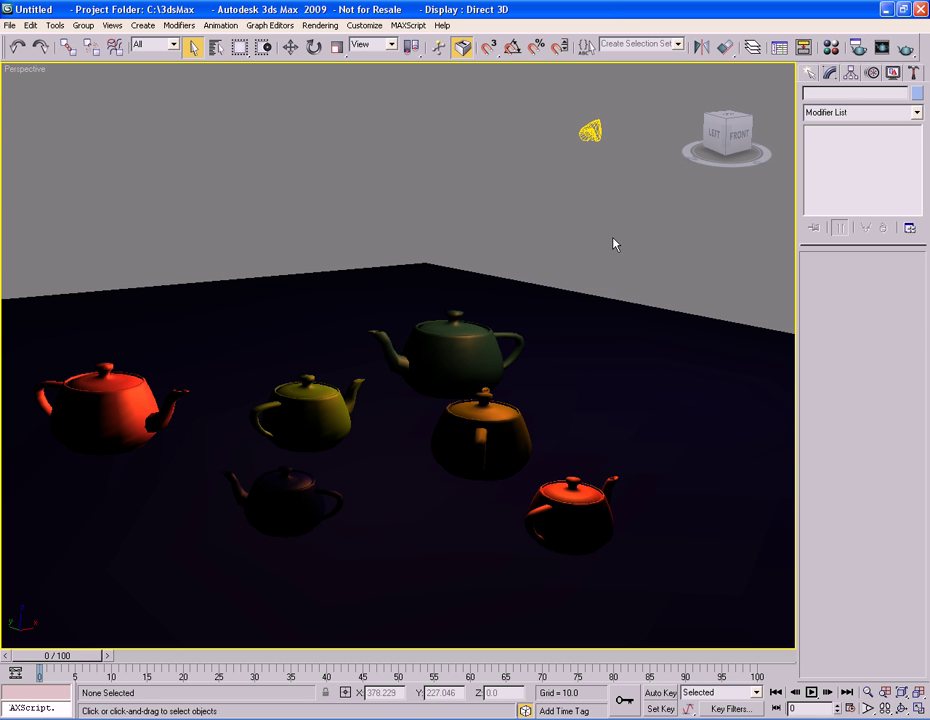